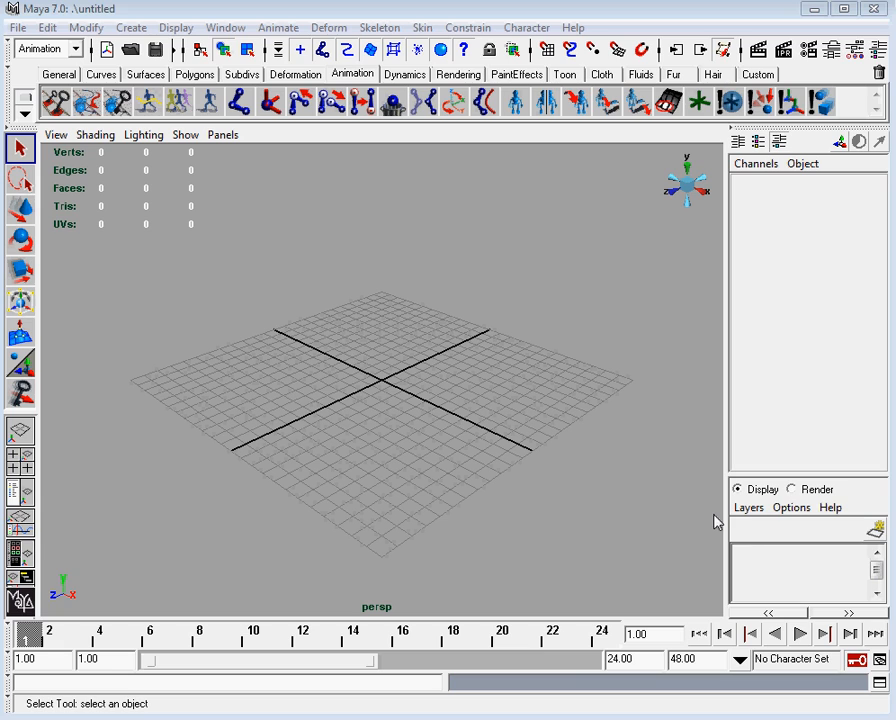
- Open the scene peterLongthornModel.mb without saving the untitled scene, and view the fox from its other side
click(18, 28)
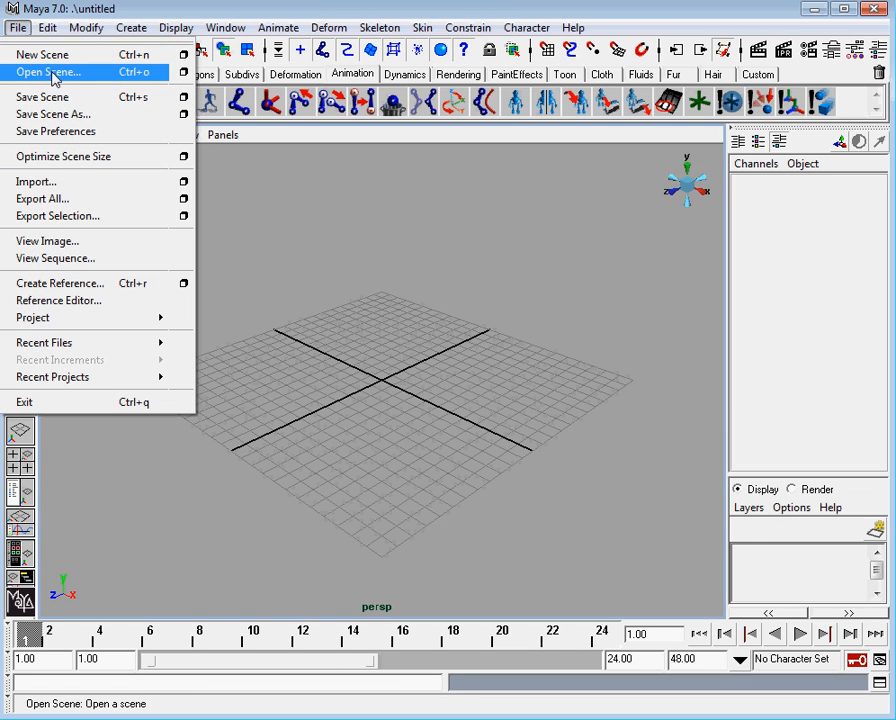
click(50, 72)
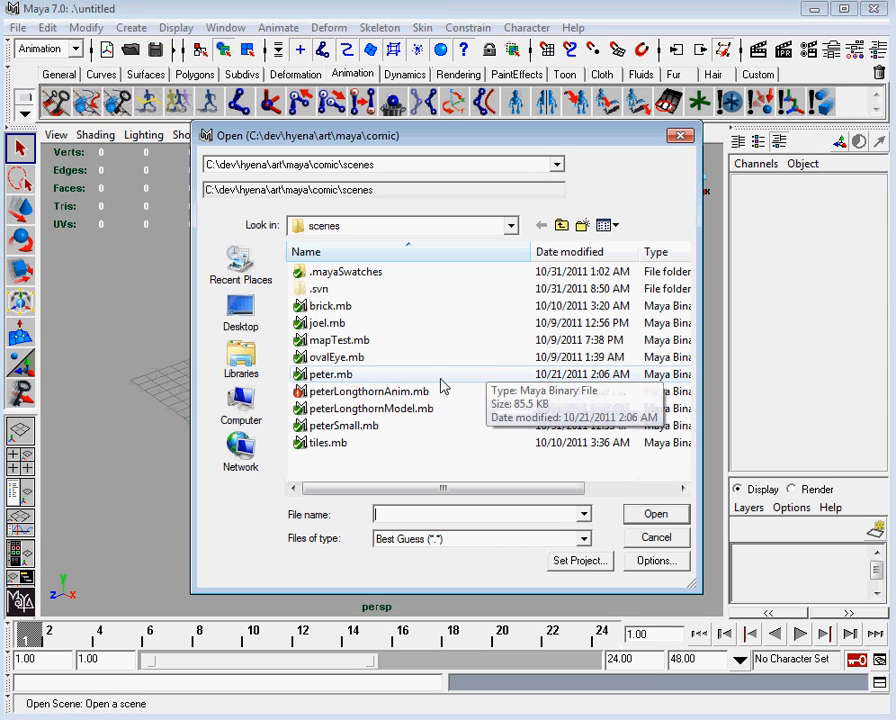
click(428, 410)
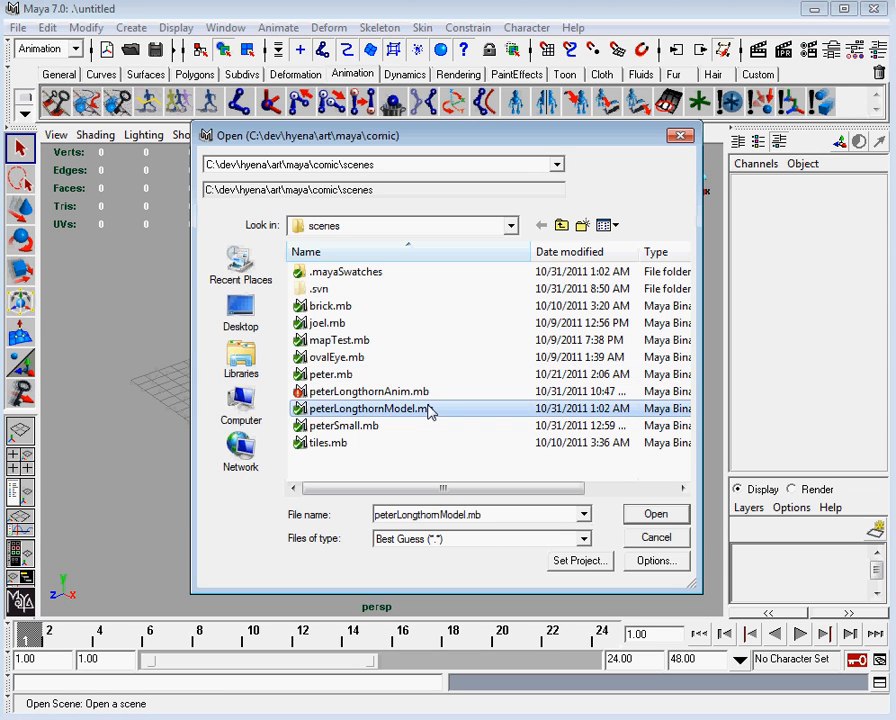
click(666, 514)
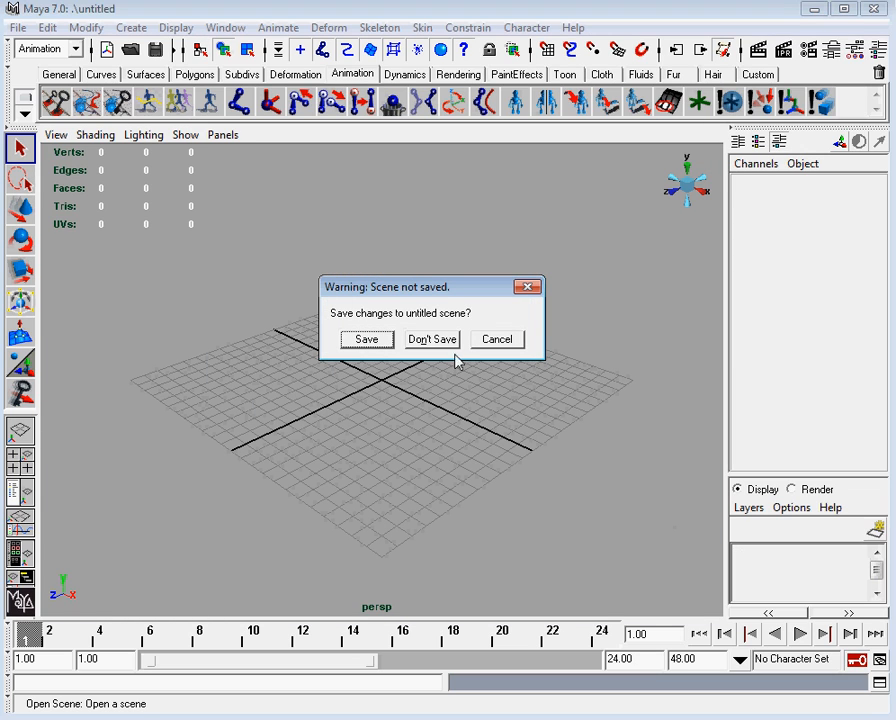
click(444, 344)
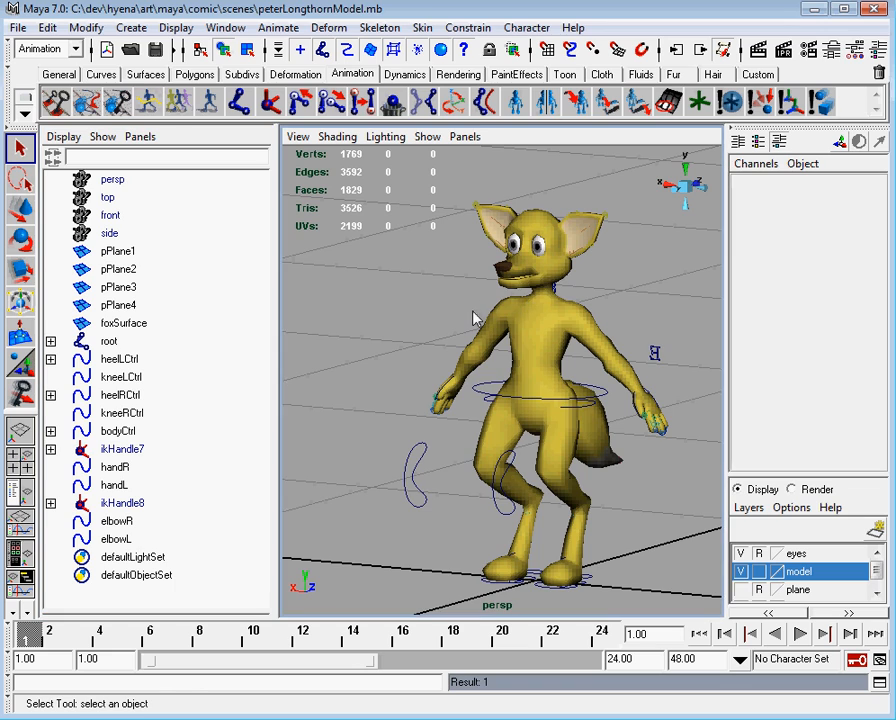
alt+drag(474, 318, 440, 332)
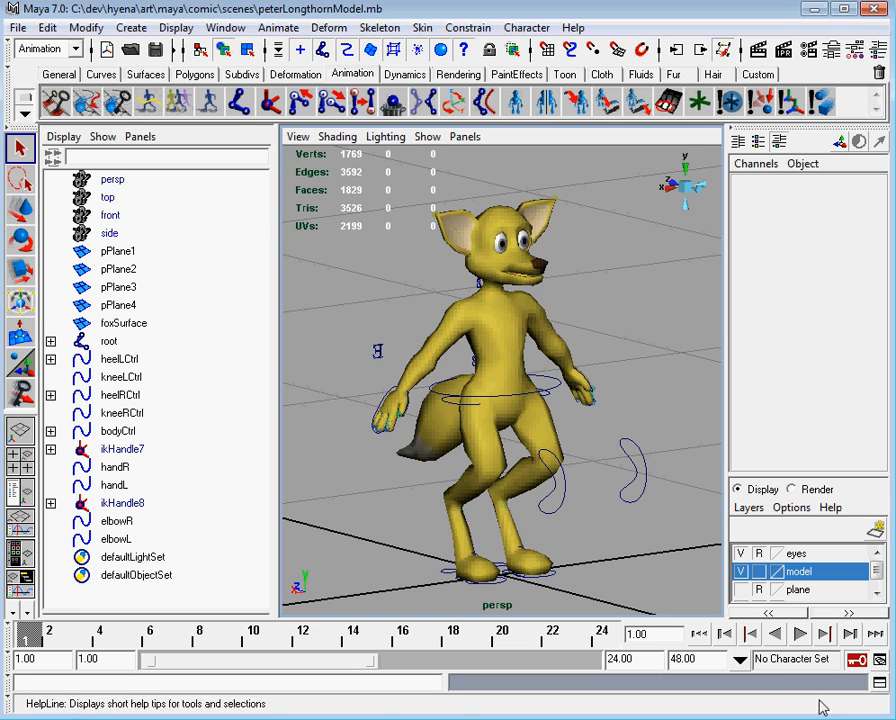
- Hide the model layer to inspect the fox's skeleton, left knee control and left elbow joint, and show the layer again
click(741, 571)
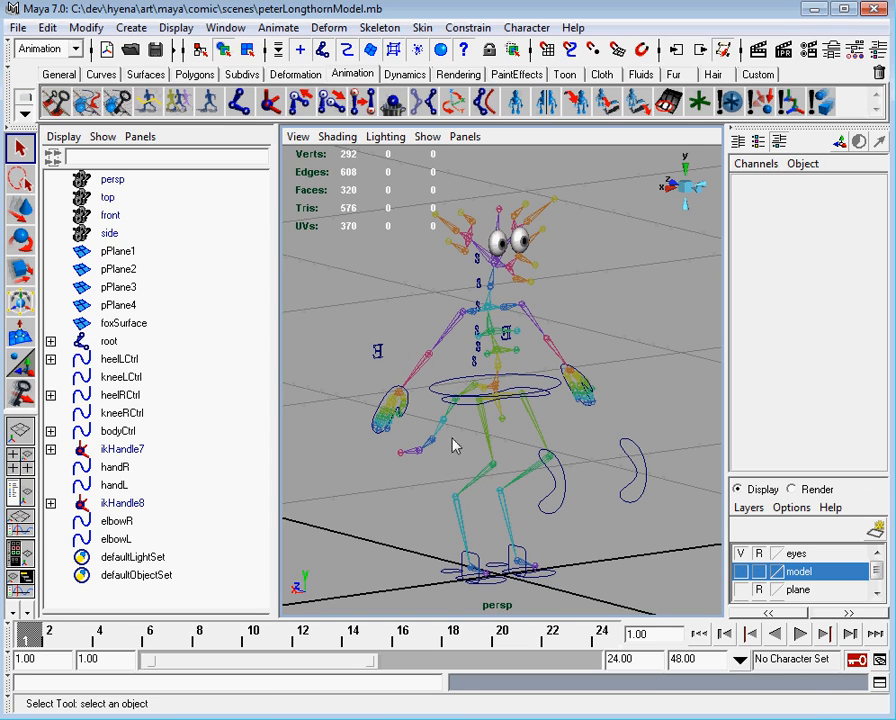
click(553, 488)
click(618, 485)
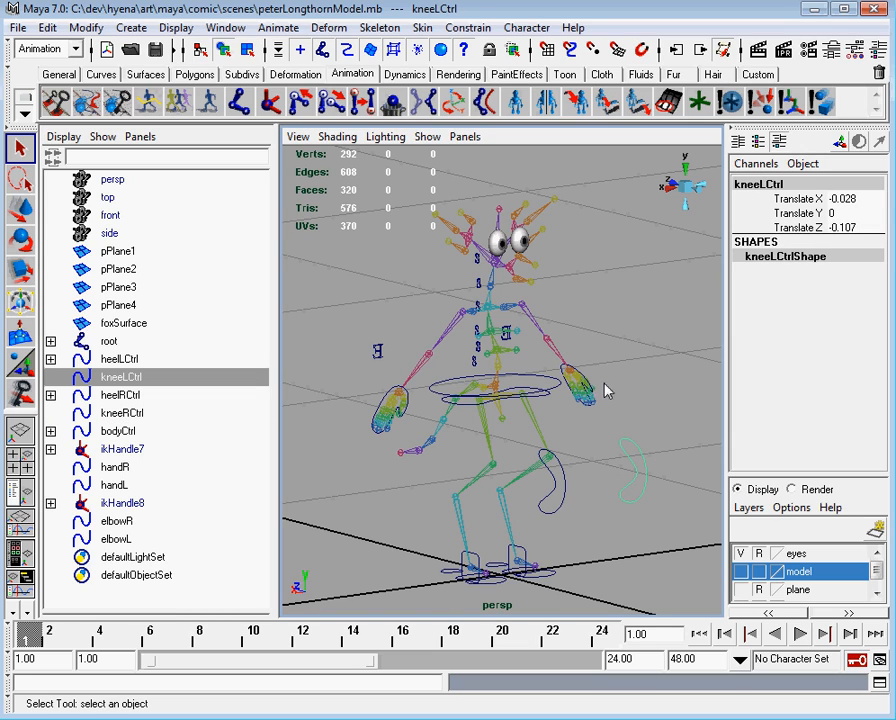
click(572, 383)
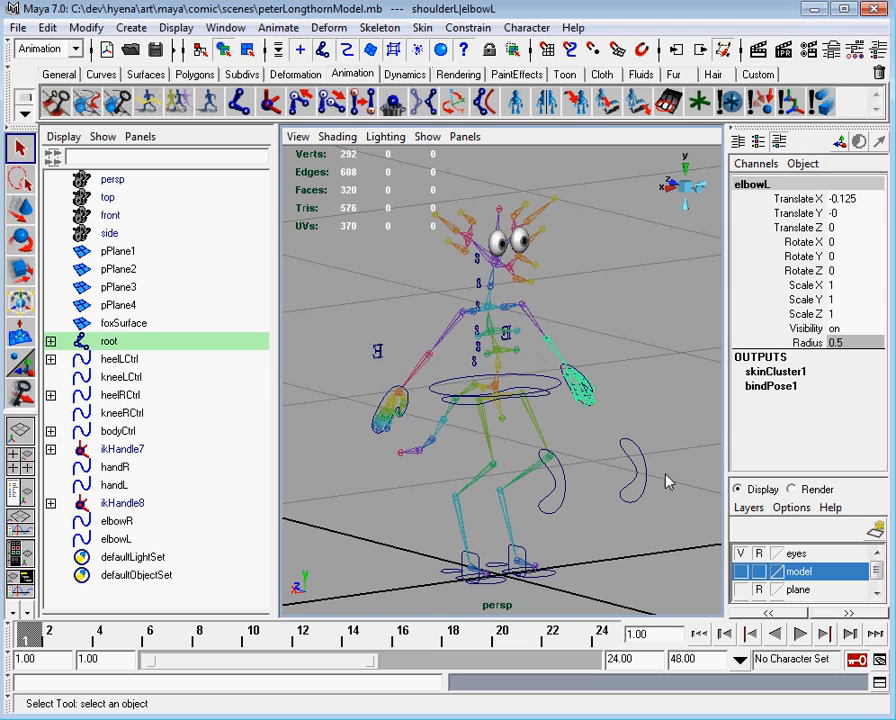
click(741, 571)
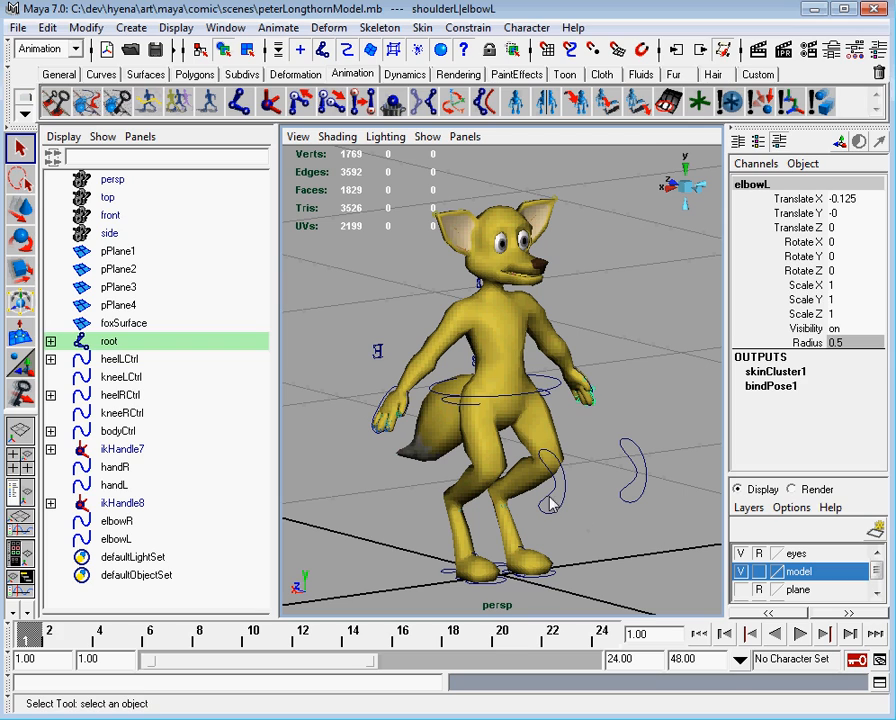
- Move the right knee control sideways along X with the Move tool
click(580, 510)
key(w)
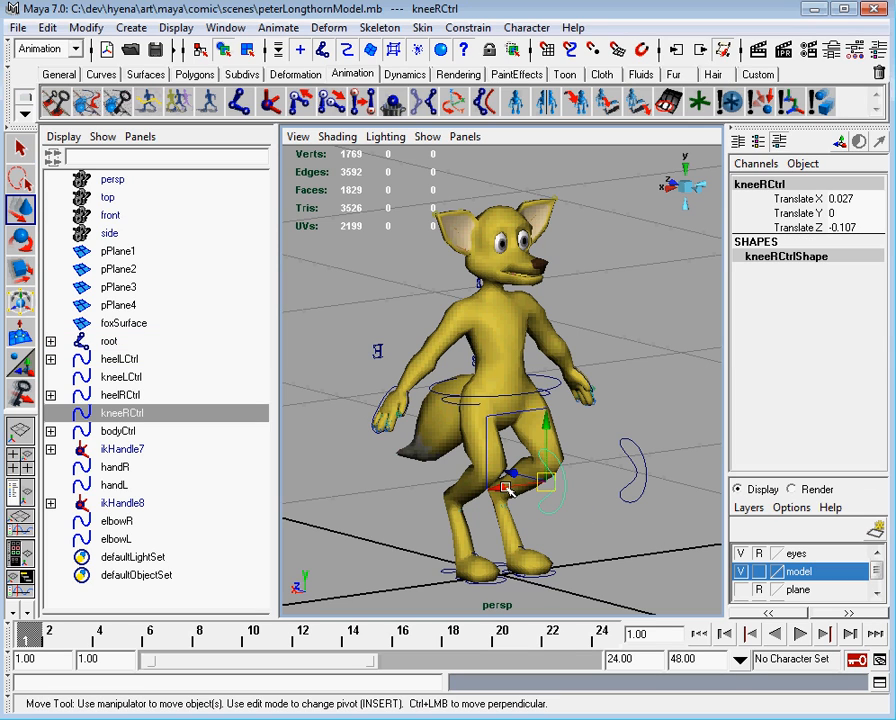
drag(525, 486, 475, 501)
- Raise the right heel control and shift it forward to lift the fox's right foot off the ground
click(448, 578)
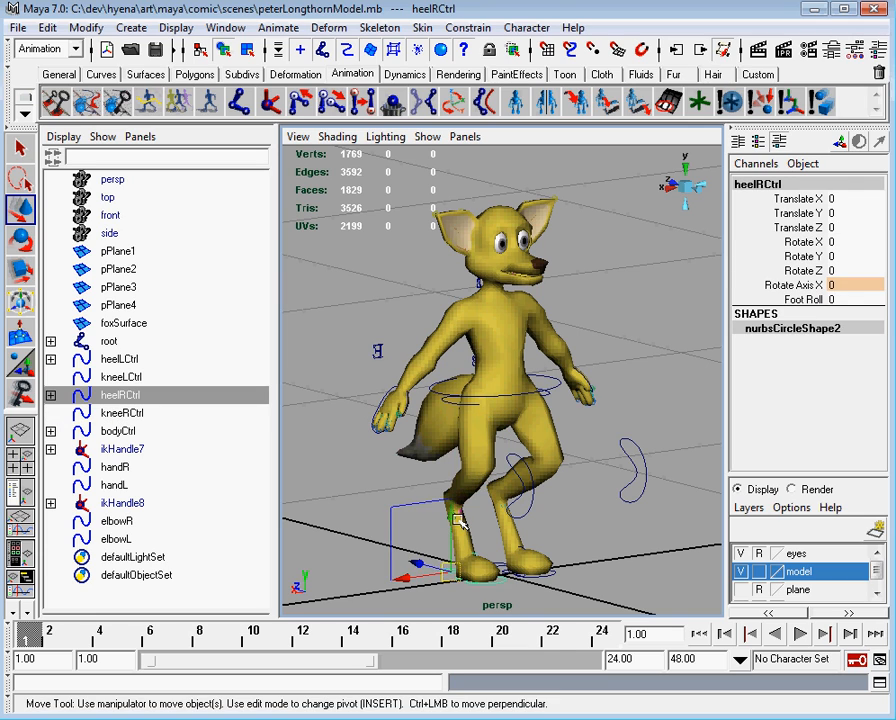
drag(450, 565, 453, 462)
drag(416, 507, 449, 518)
- Rotate the body control at the fox's waist to about X -19.3, Y 21.1 and Z -9.6
click(540, 391)
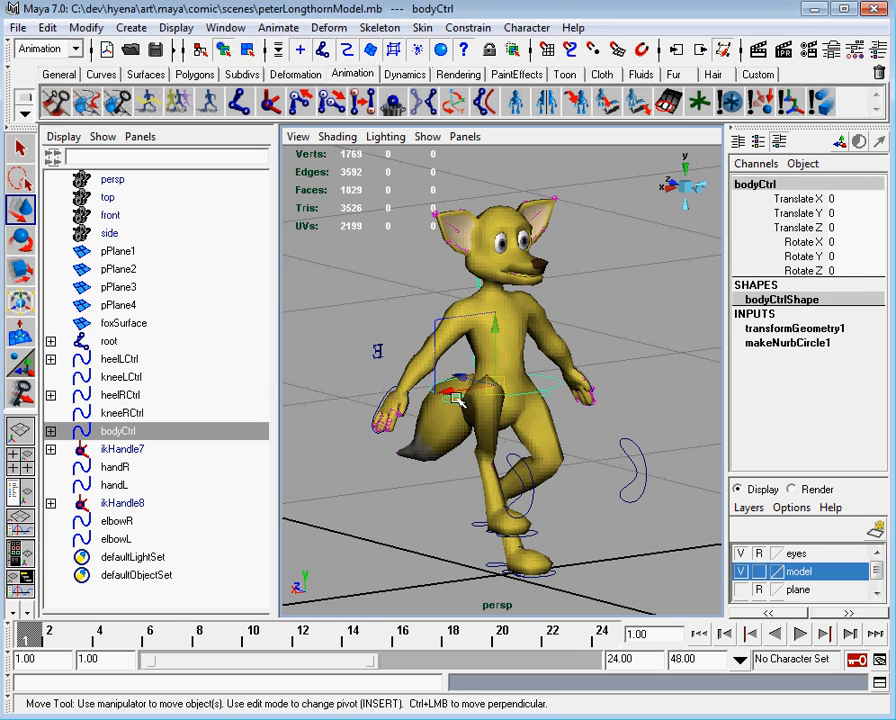
click(530, 391)
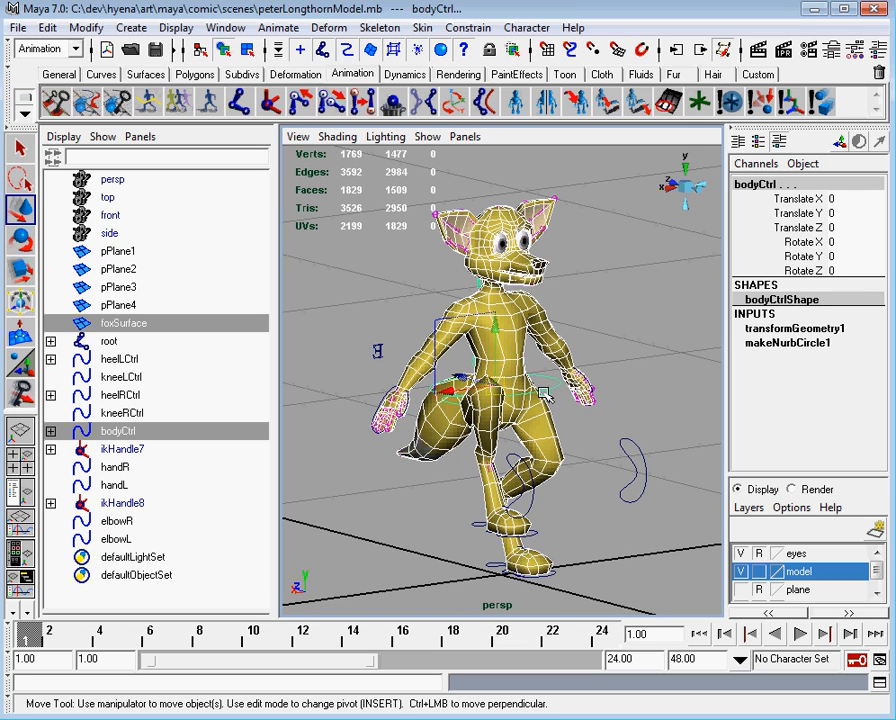
click(549, 389)
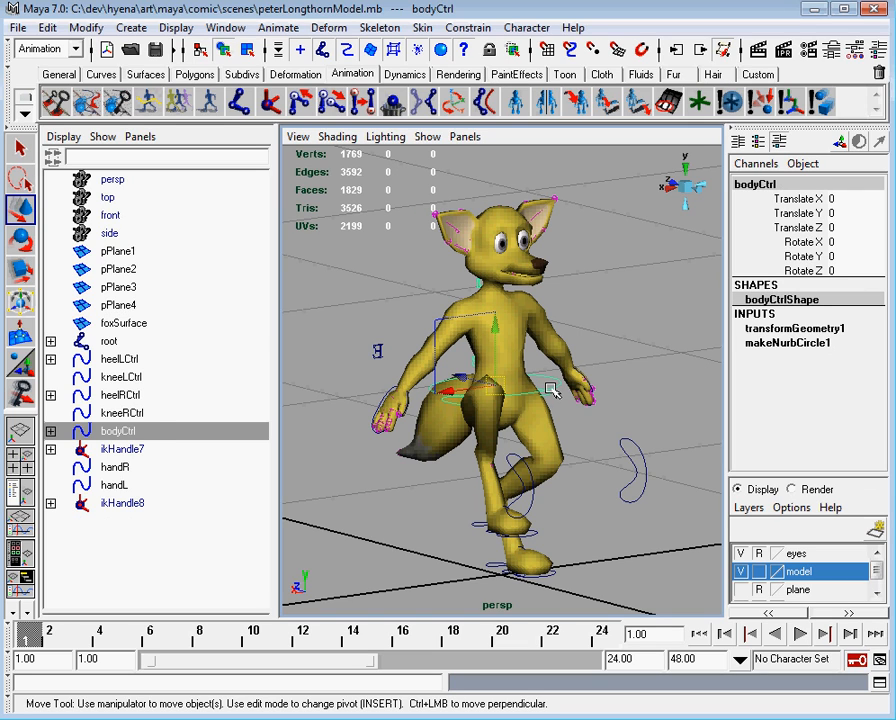
key(r)
key(e)
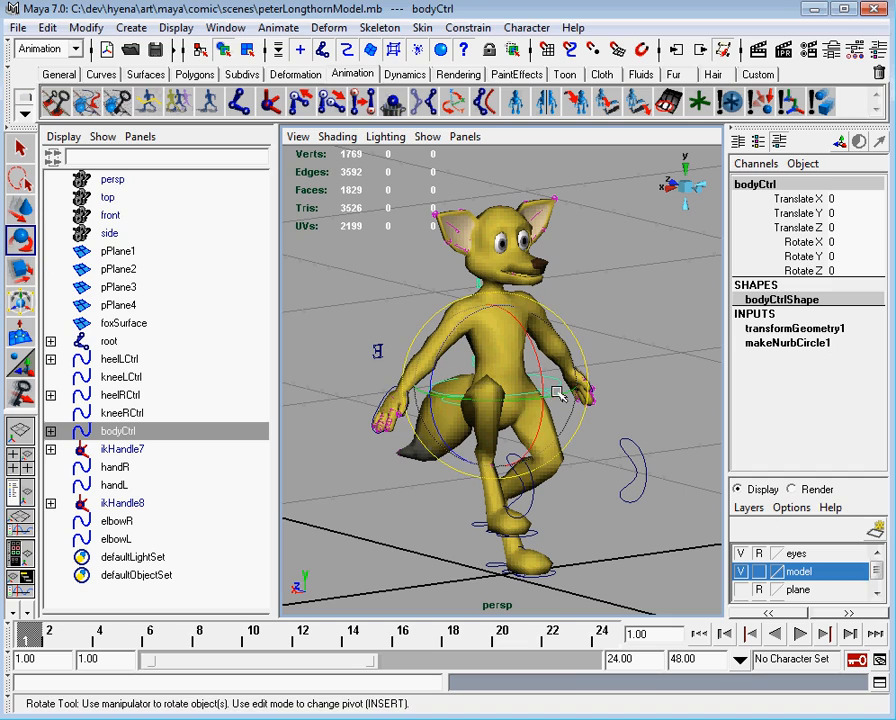
drag(549, 392, 566, 378)
alt+middle_drag(566, 378, 570, 403)
mouse_move(570, 403)
alt+mouse_down()
mouse_move(548, 396)
mouse_move(556, 390)
alt+mouse_up()
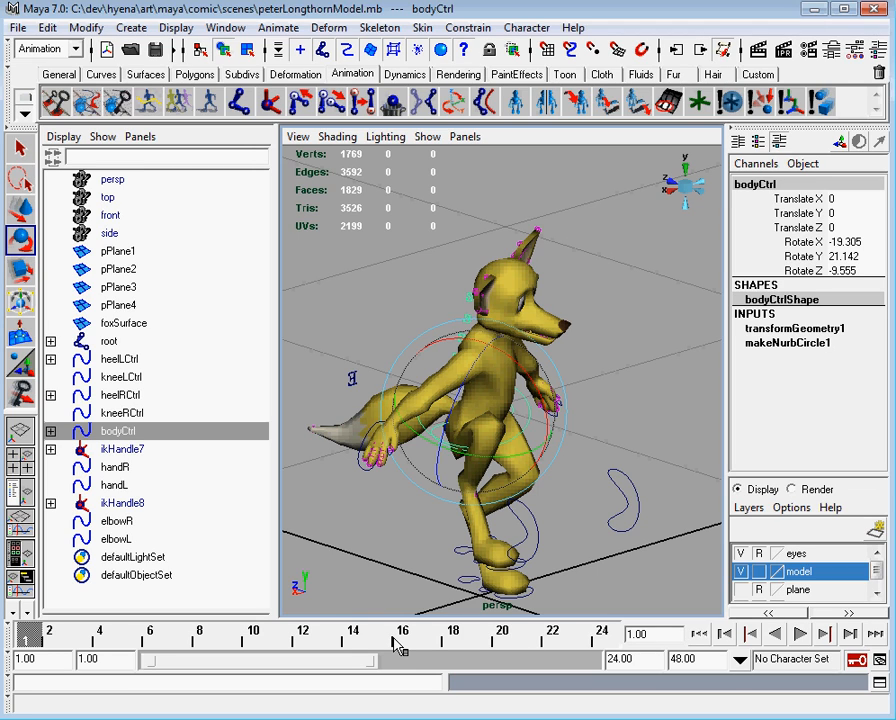
- Start a new scene without saving the current one, and reference peterLongthornModel.mb into it through the Reference Editor
click(107, 51)
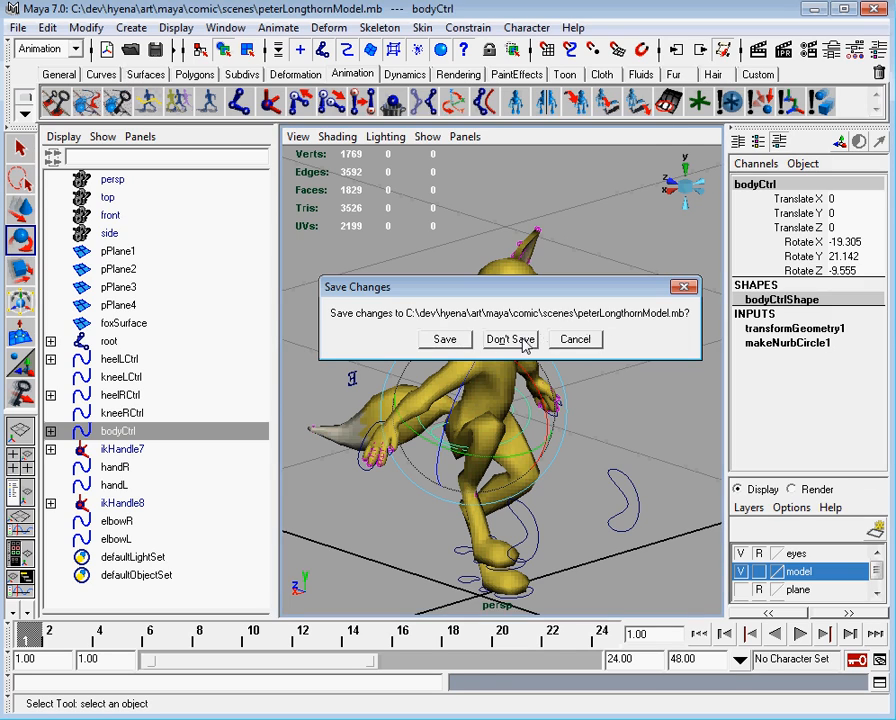
click(511, 339)
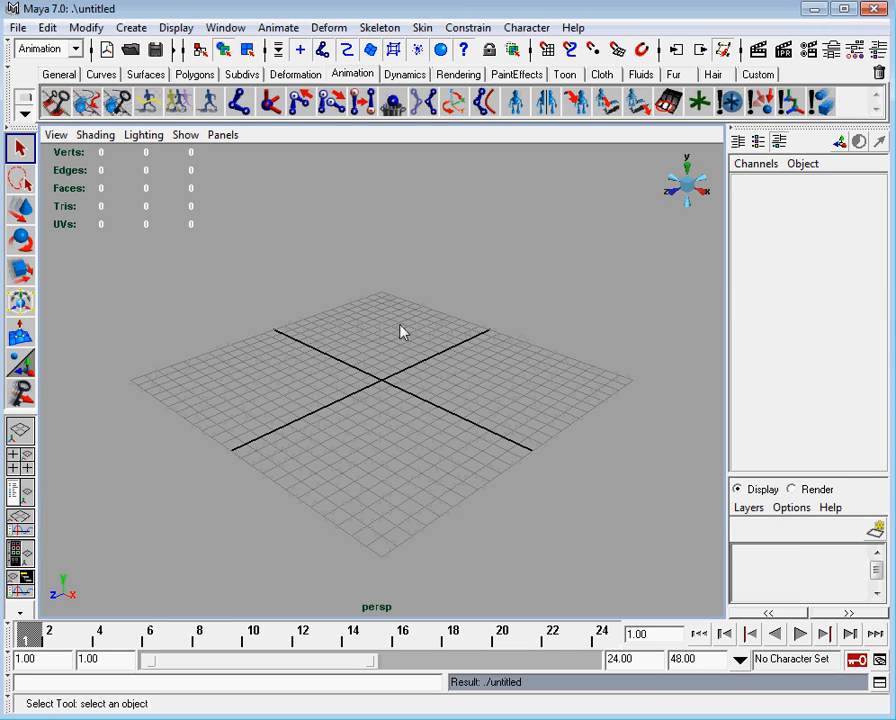
click(20, 28)
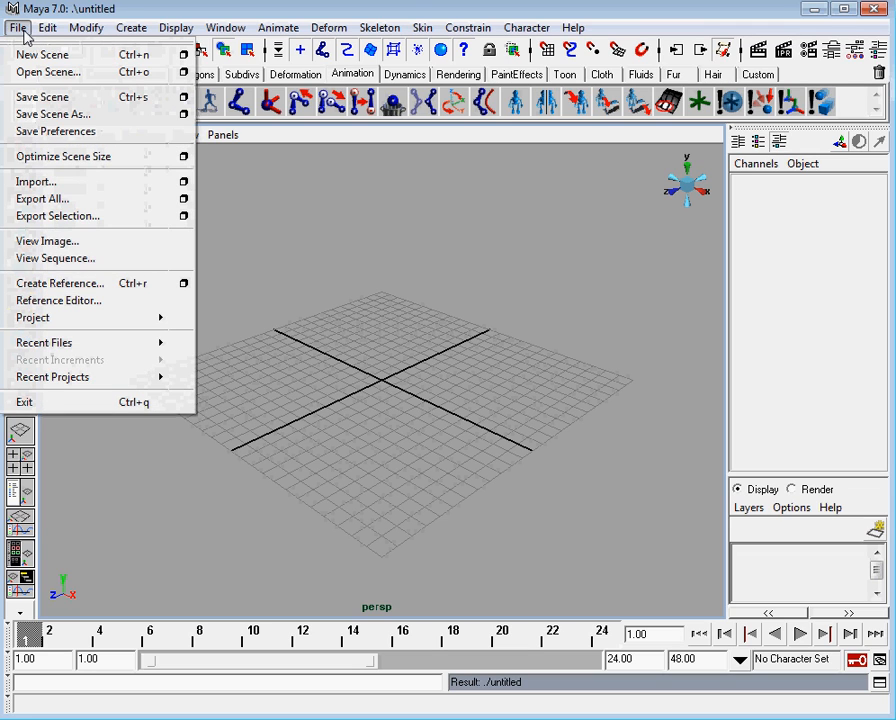
click(88, 304)
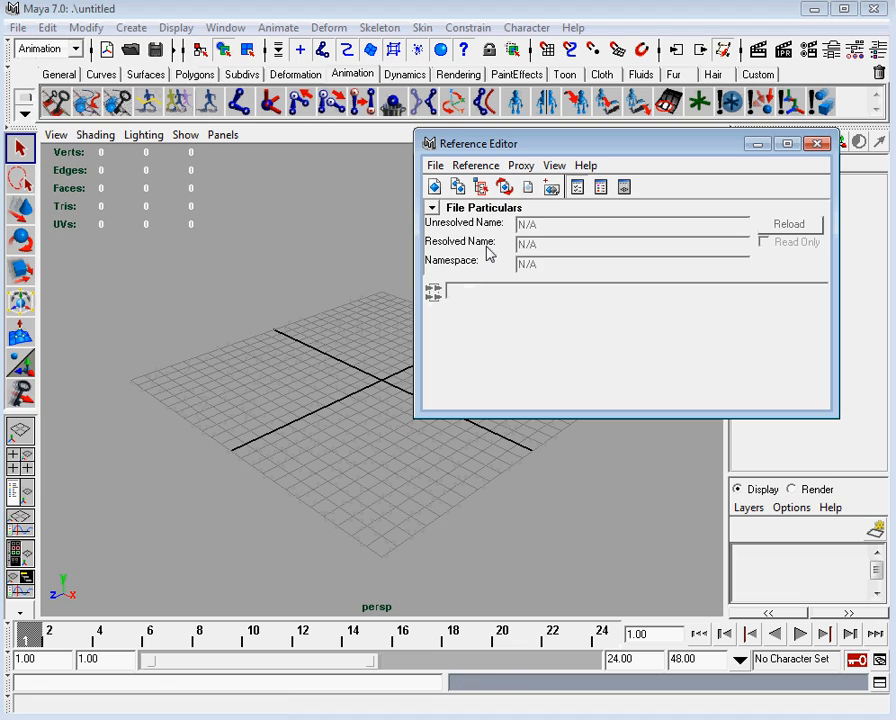
click(435, 189)
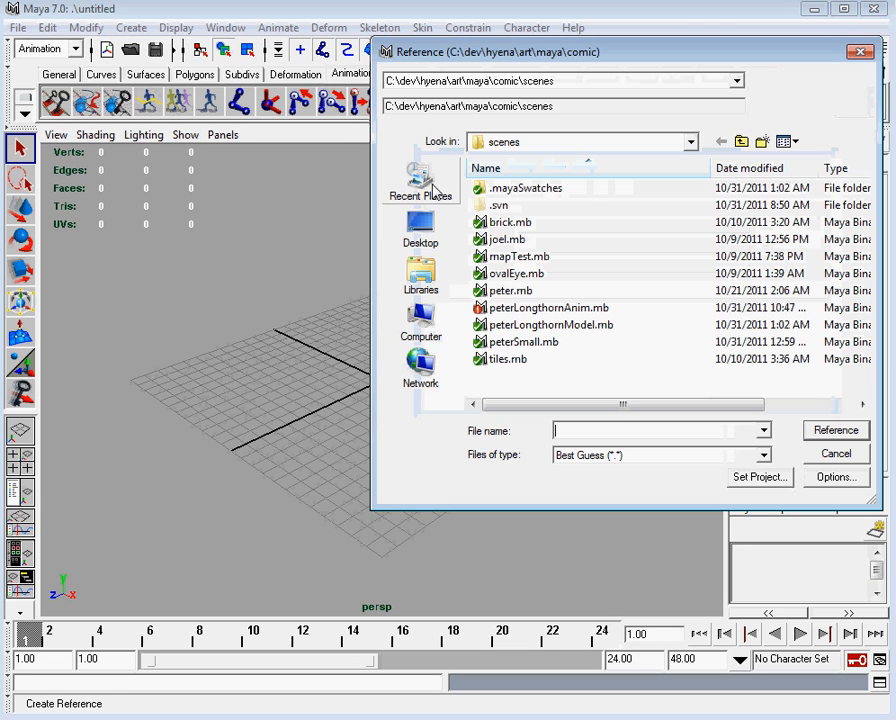
click(604, 332)
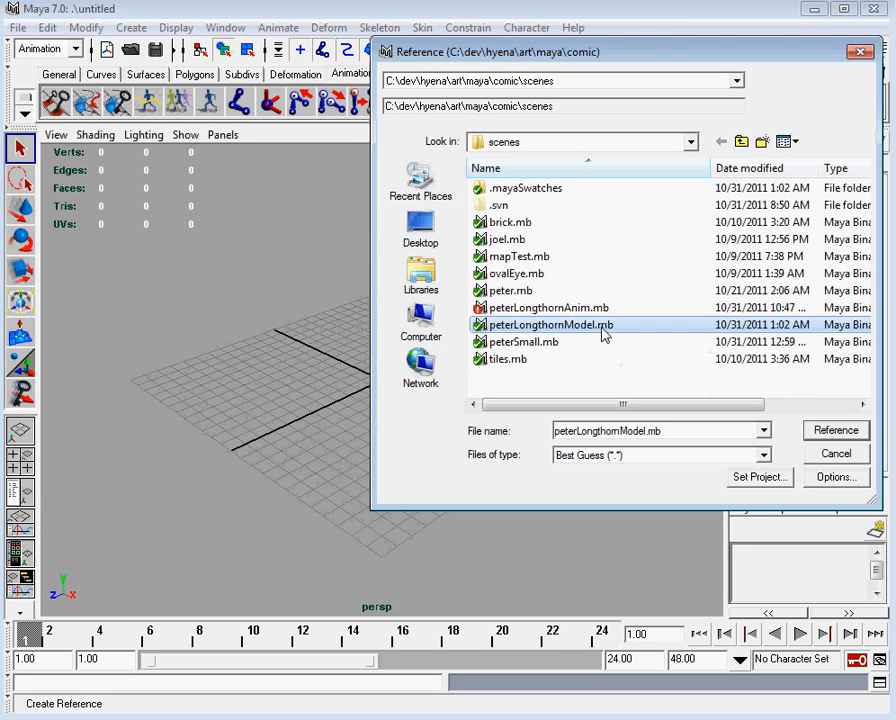
click(836, 430)
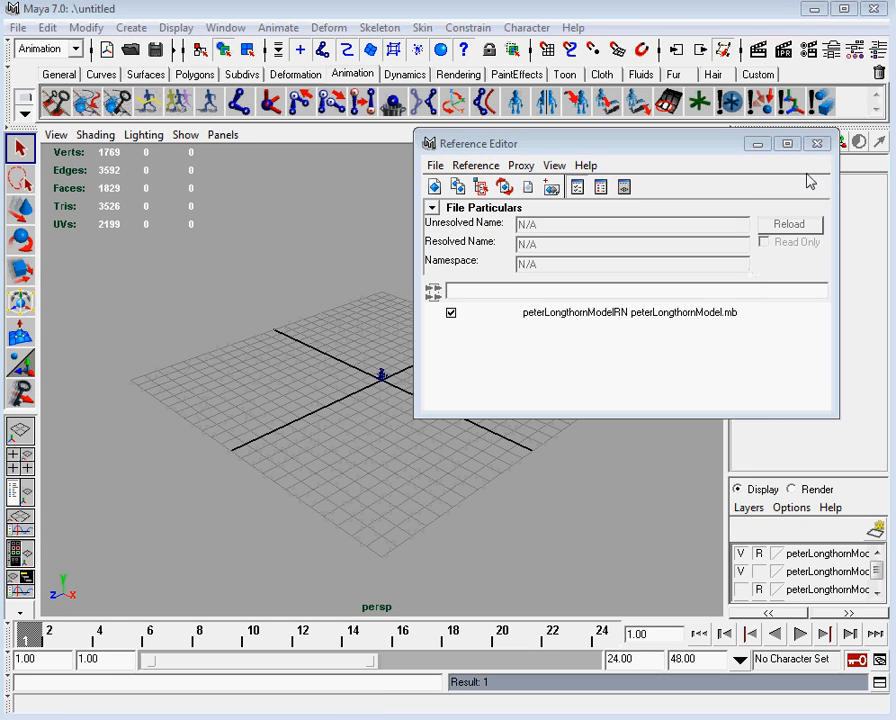
click(817, 144)
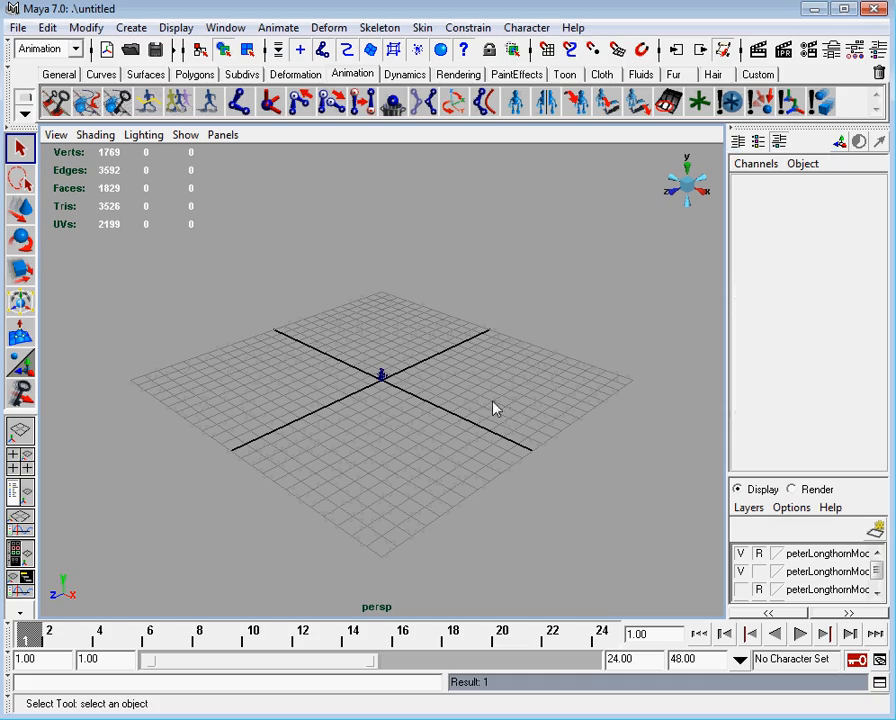
- Frame the referenced fox up close in the perspective view and display it shaded instead of as a wireframe
alt+right_drag(335, 354, 515, 411)
alt+right_drag(294, 342, 478, 362)
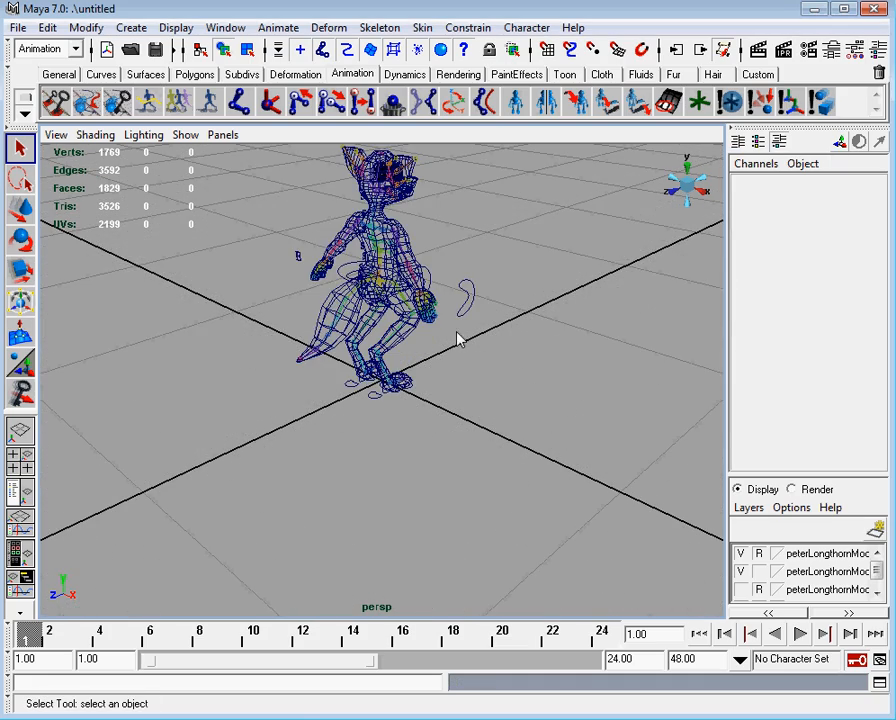
alt+middle_drag(454, 330, 450, 441)
alt+drag(307, 418, 290, 400)
alt+right_drag(290, 400, 384, 404)
alt+drag(384, 404, 422, 432)
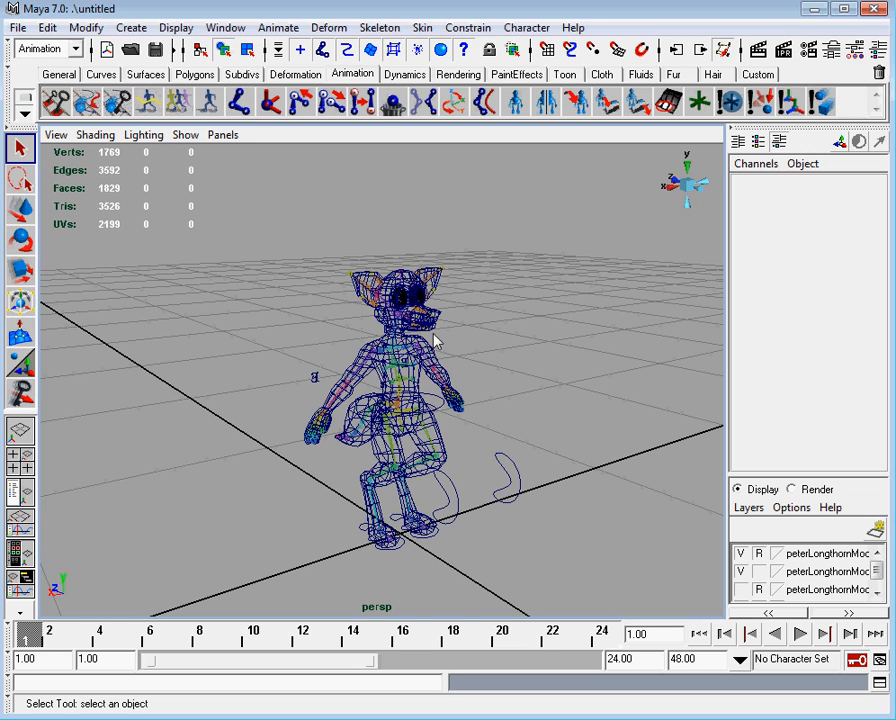
key(5)
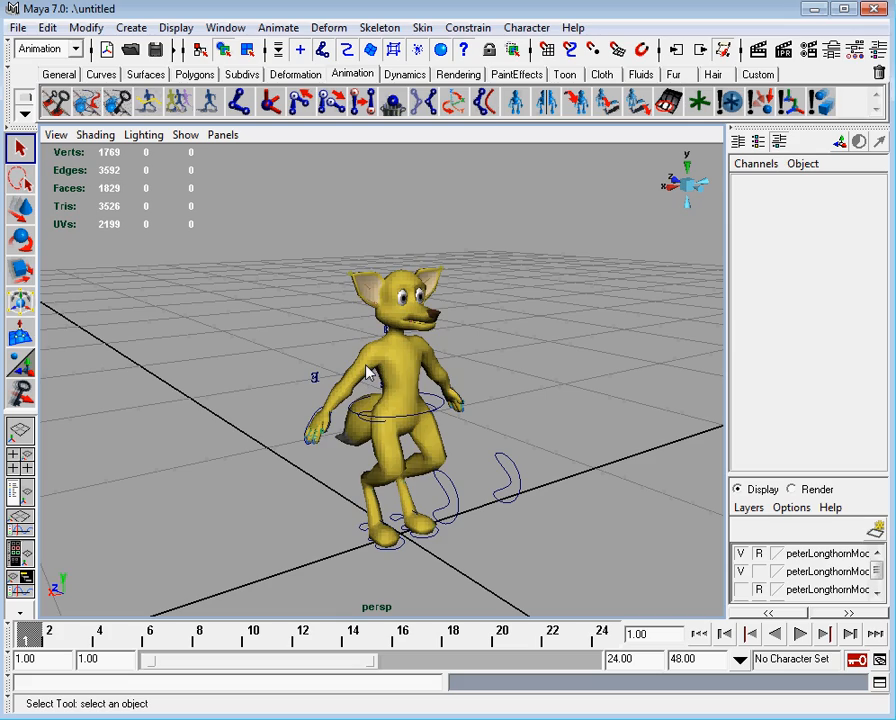
mouse_move(378, 420)
alt+mouse_down()
mouse_move(320, 417)
mouse_move(376, 421)
alt+mouse_up()
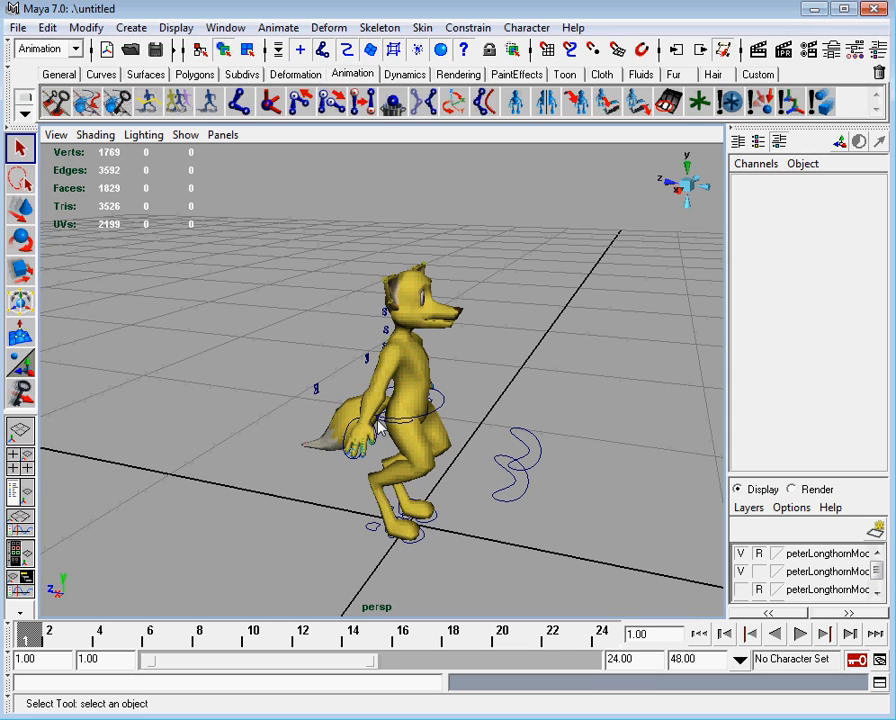
- Move the referenced fox's right knee control sideways along X with the Move tool
click(505, 506)
key(w)
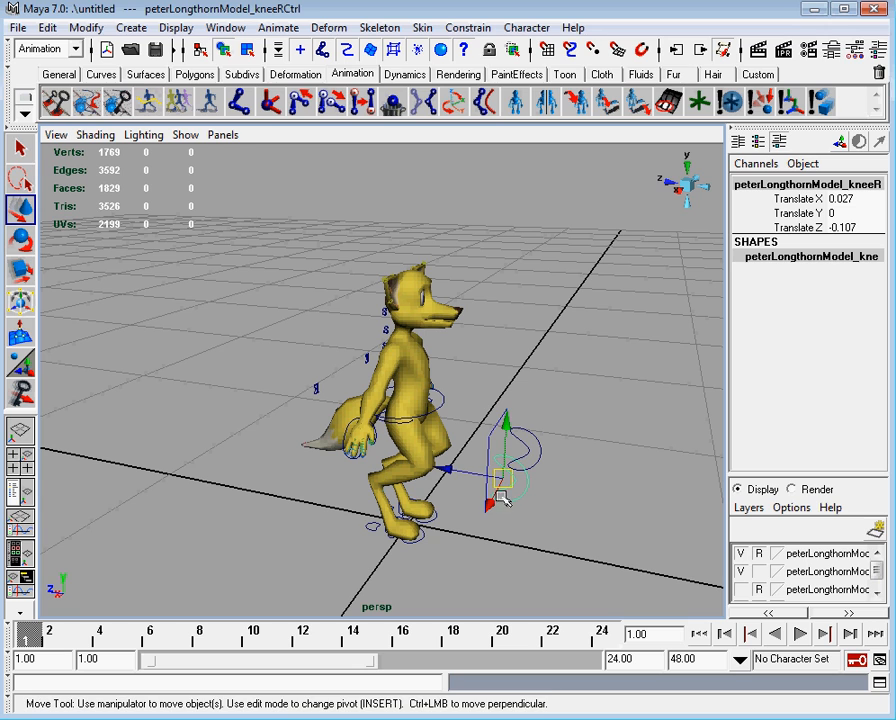
drag(488, 504, 346, 574)
- Move the right heel control to Translate X 0.034 and Z -0.203, and rotate it about -41.4 degrees around Y
click(372, 540)
key(e)
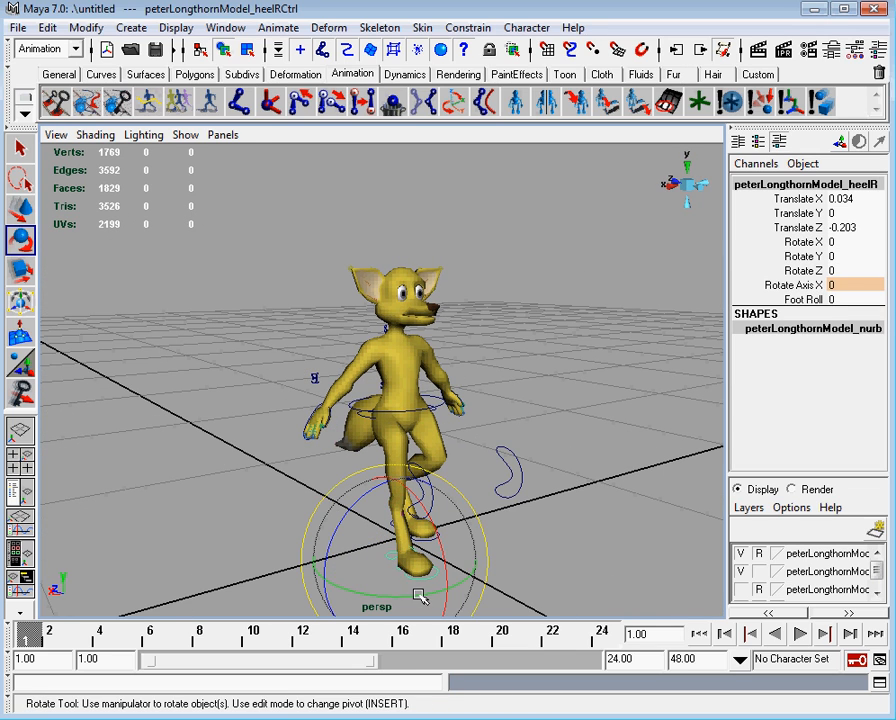
drag(418, 592, 362, 606)
- Examine the referenced fox's adjusted leg pose from several angles and distances
alt+drag(400, 508, 500, 448)
alt+middle_drag(474, 456, 501, 468)
alt+drag(502, 468, 472, 344)
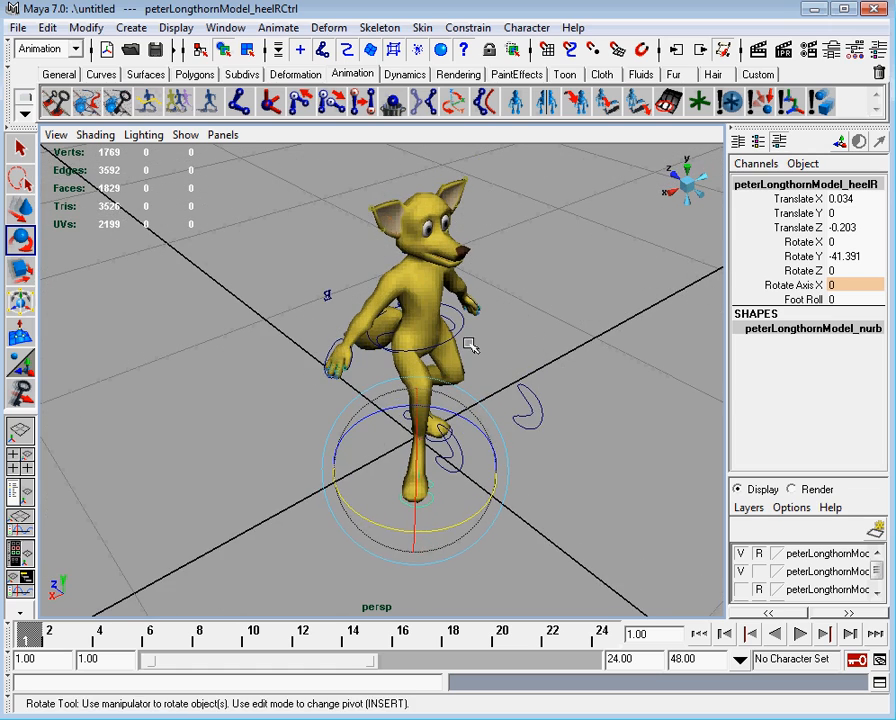
alt+right_drag(472, 344, 452, 362)
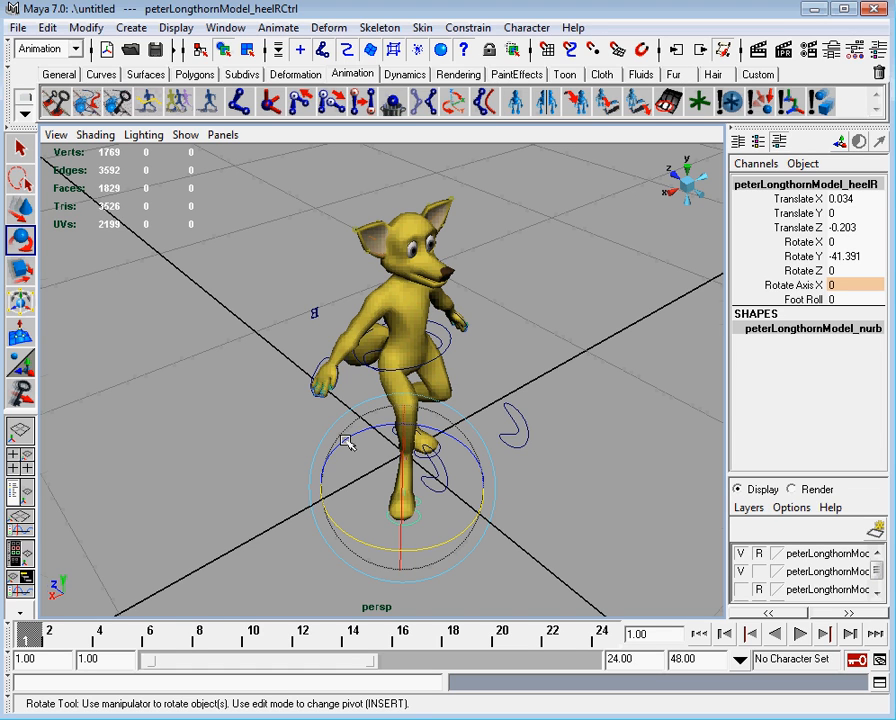
alt+drag(344, 436, 398, 403)
alt+right_drag(398, 403, 500, 340)
alt+middle_drag(500, 340, 484, 386)
alt+drag(484, 386, 445, 400)
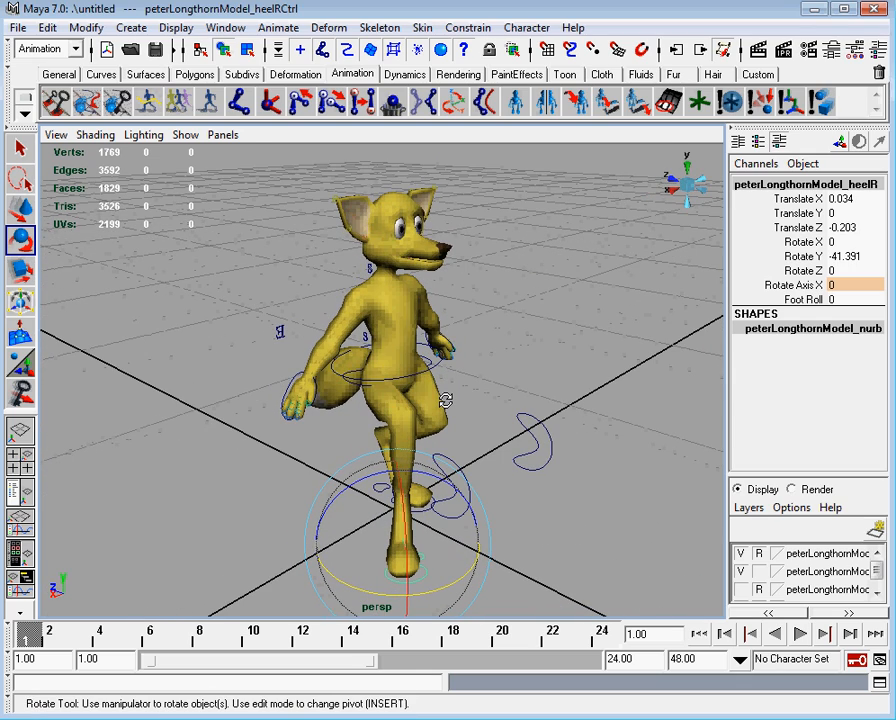